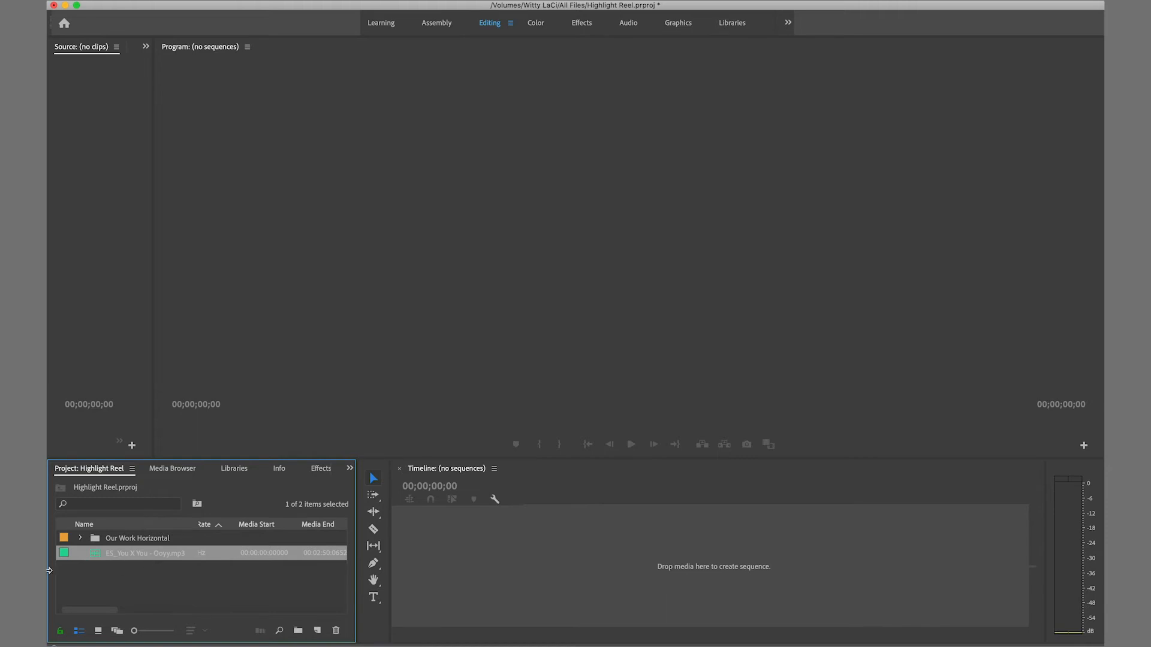
Create a sequence from ES_You X You - Ooyy.mp3 and add beat markers through its first 20 seconds during playback
{"action": "left_click_drag", "start_coordinate": [130, 553], "coordinate": [452, 552]}
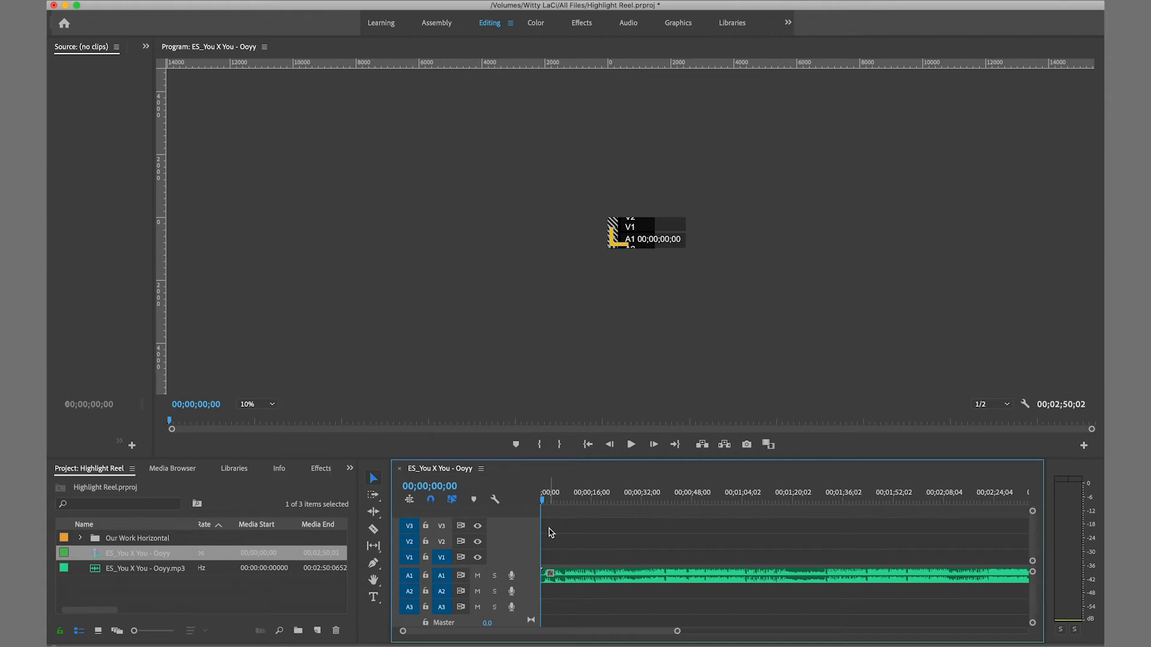
{"action": "key", "text": "space"}
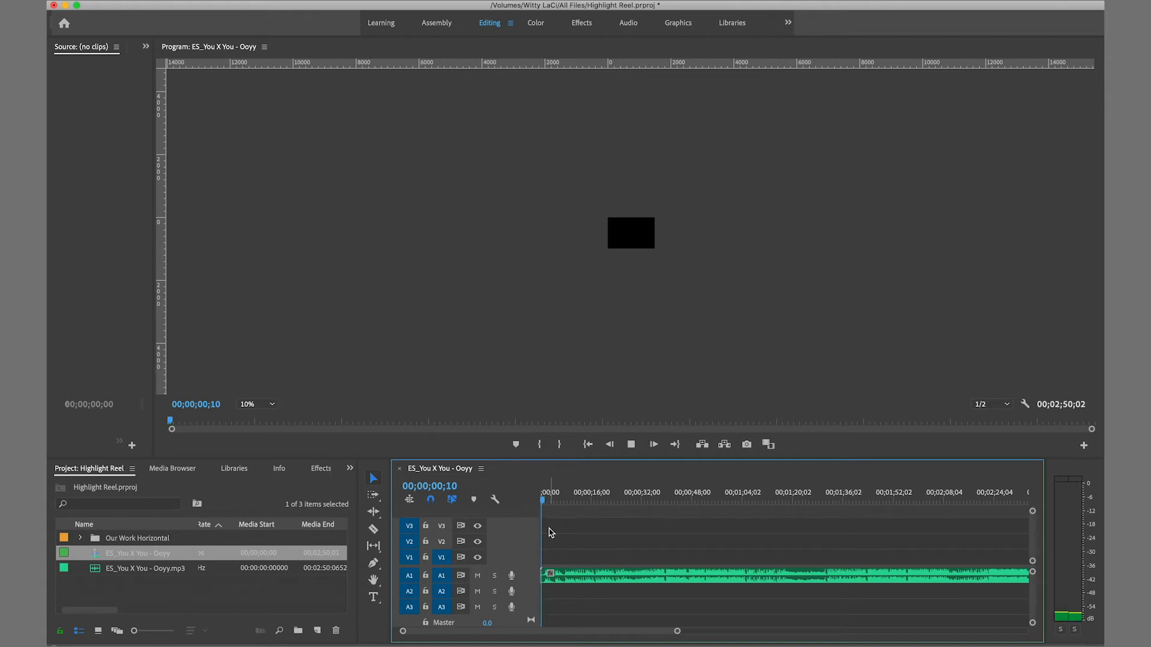
{"action": "key", "text": "m"}
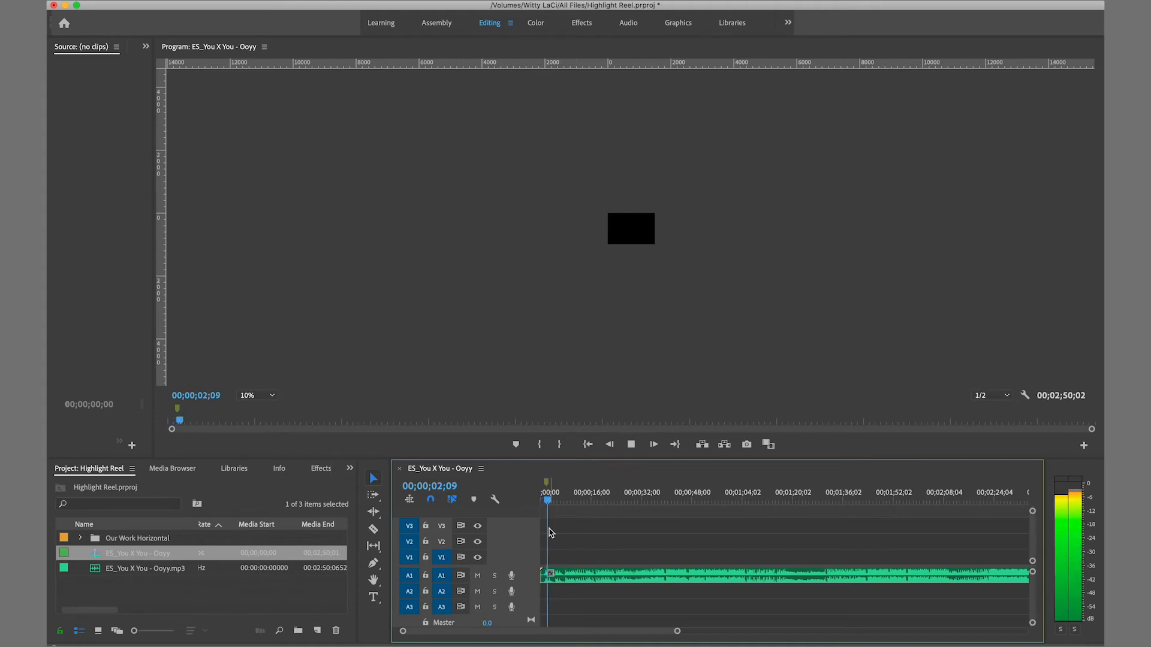
{"action": "key", "text": "m"}
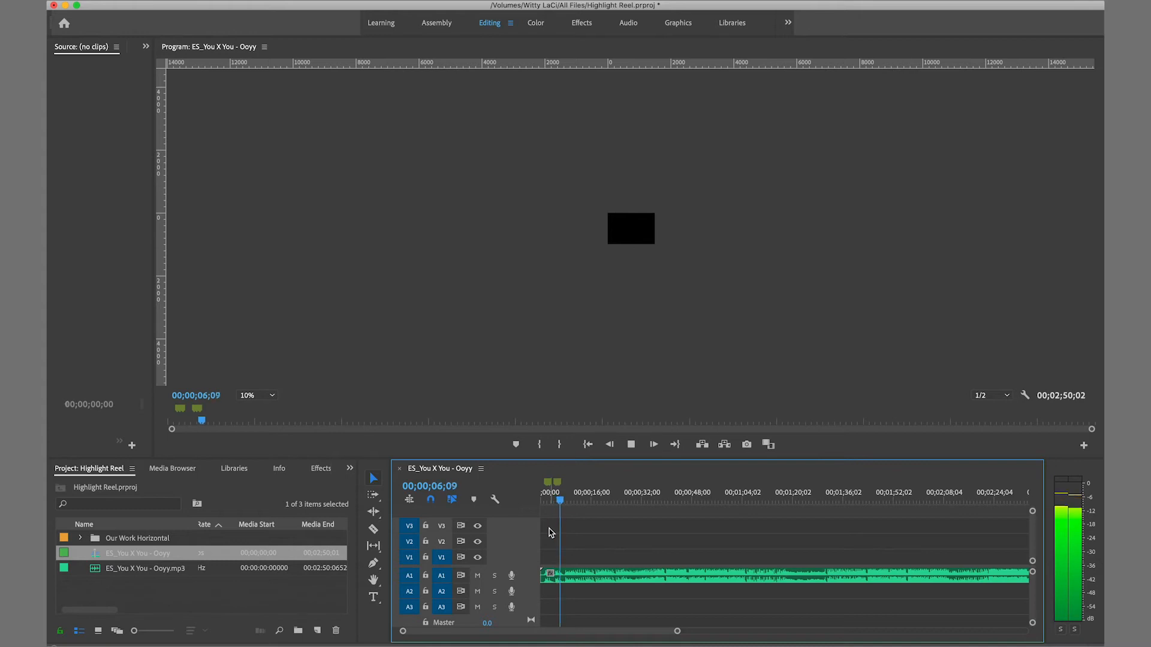
{"action": "key", "text": "m"}
{"action": "key", "text": "m"}
{"action": "key", "text": "m"}
{"action": "key", "text": "m"}
{"action": "key", "text": "m"}
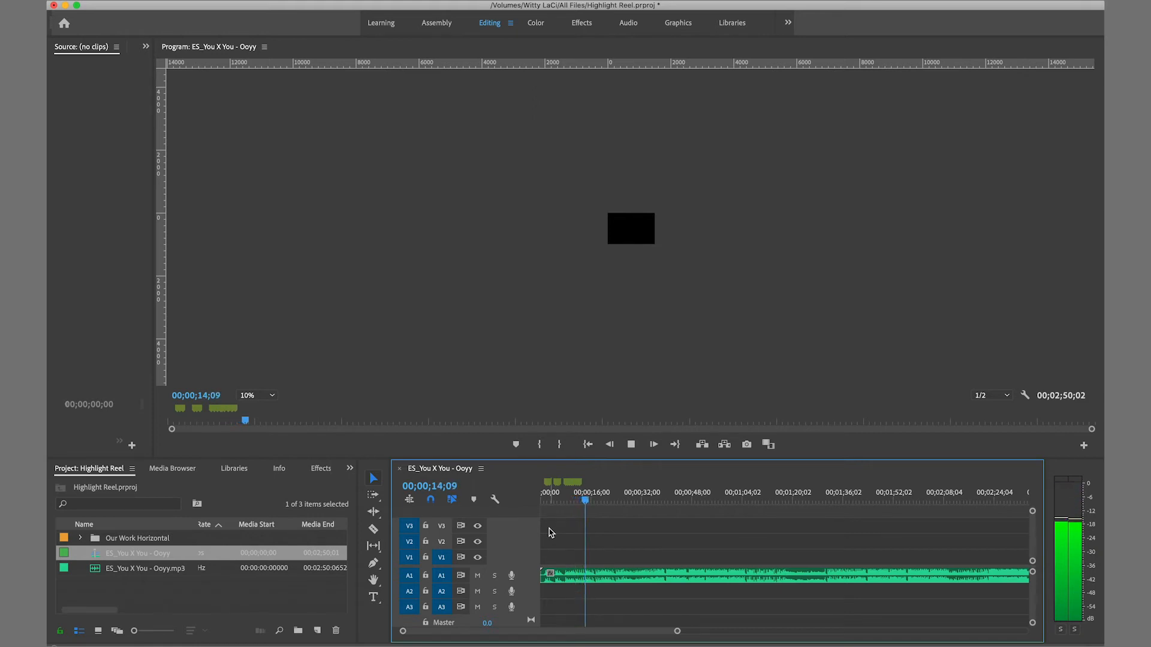
{"action": "key", "text": "m"}
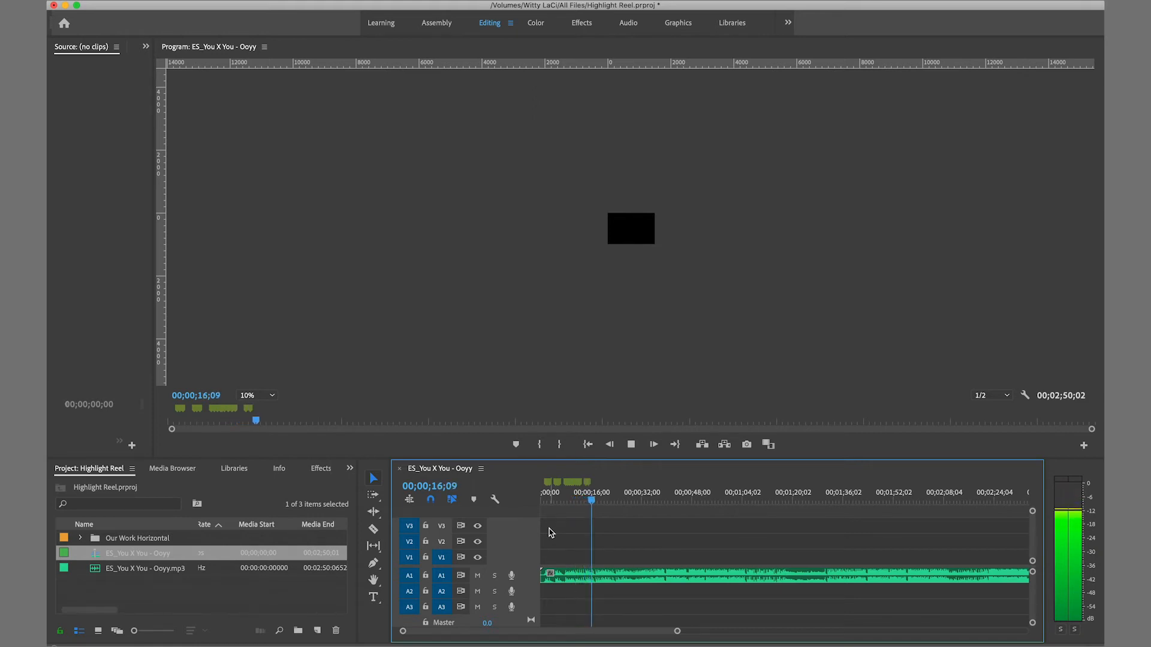
{"action": "key", "text": "m"}
{"action": "key", "text": "m"}
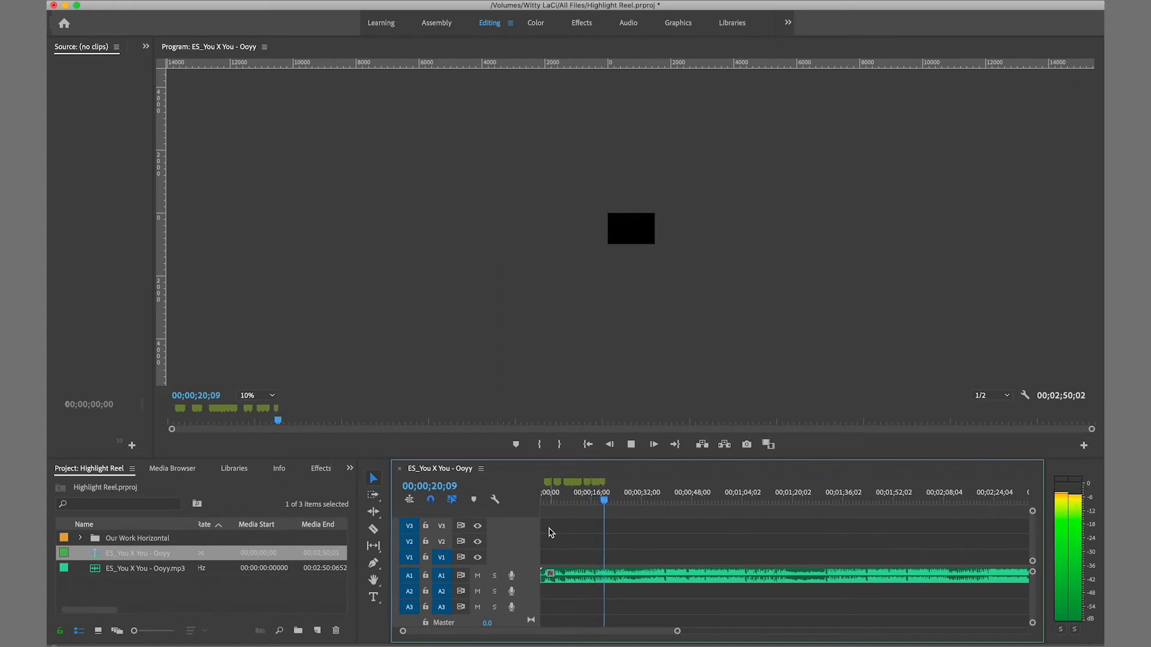
{"action": "key", "text": "m"}
{"action": "key", "text": "space"}
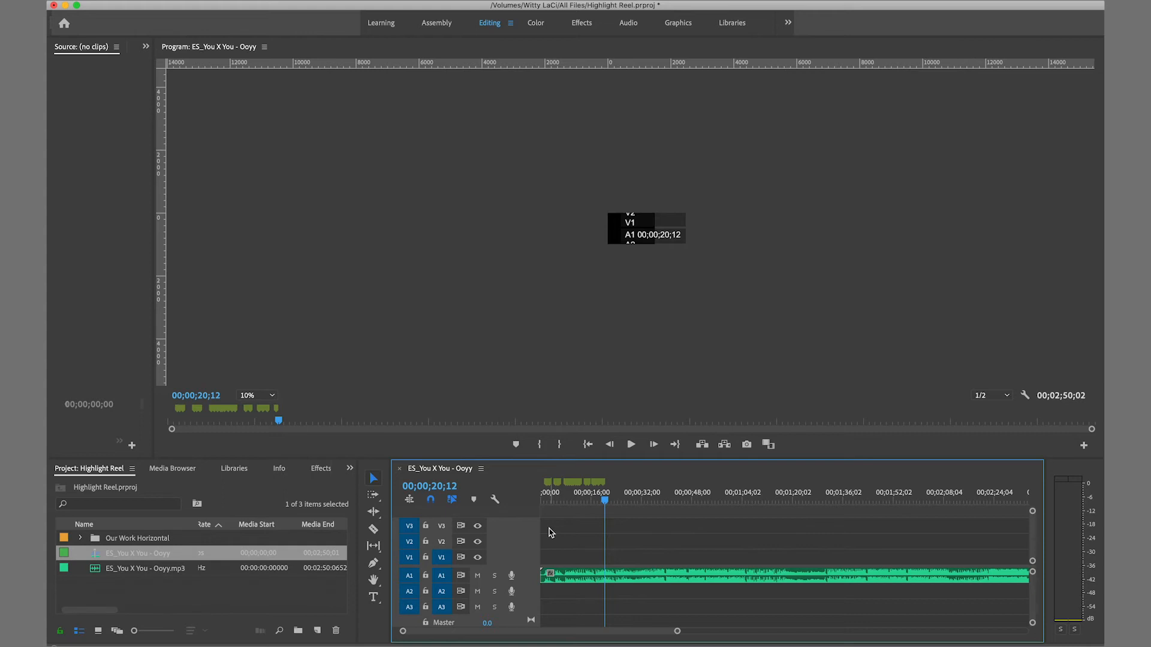
Return the playhead to the sequence start and select the first 26 images in the Our Work Horizontal bin
{"action": "scroll", "coordinate": [619, 522], "scroll_direction": "up", "scroll_amount": 5}
{"action": "scroll", "coordinate": [619, 523], "scroll_direction": "left", "scroll_amount": 5}
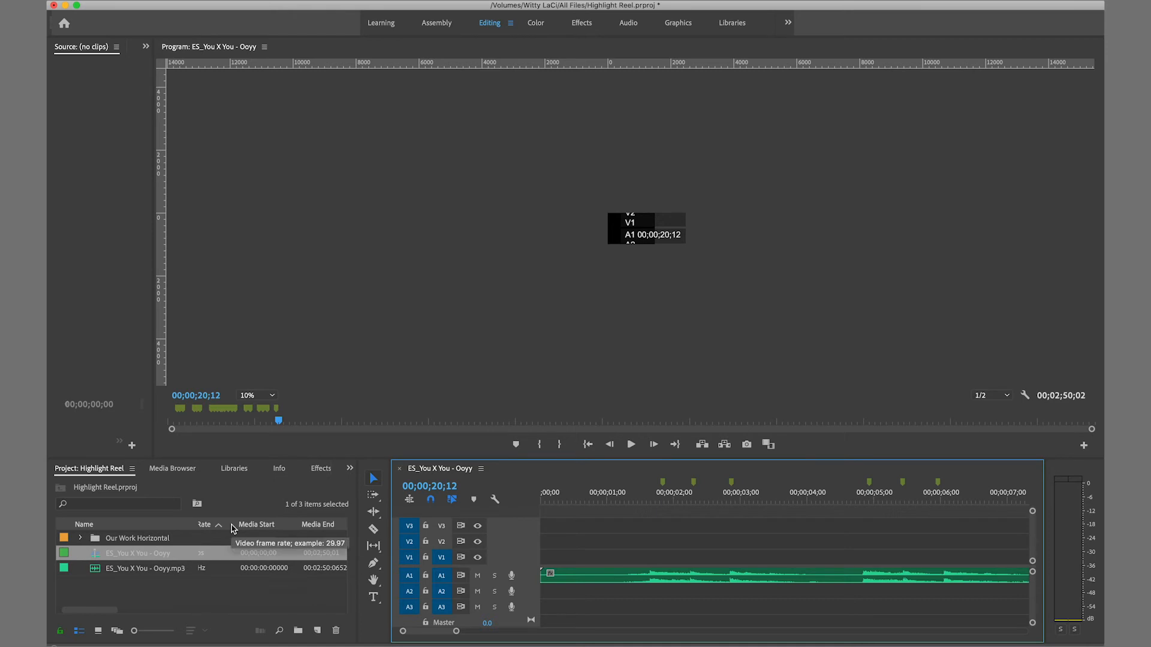
{"action": "left_click_drag", "start_coordinate": [578, 495], "coordinate": [538, 498]}
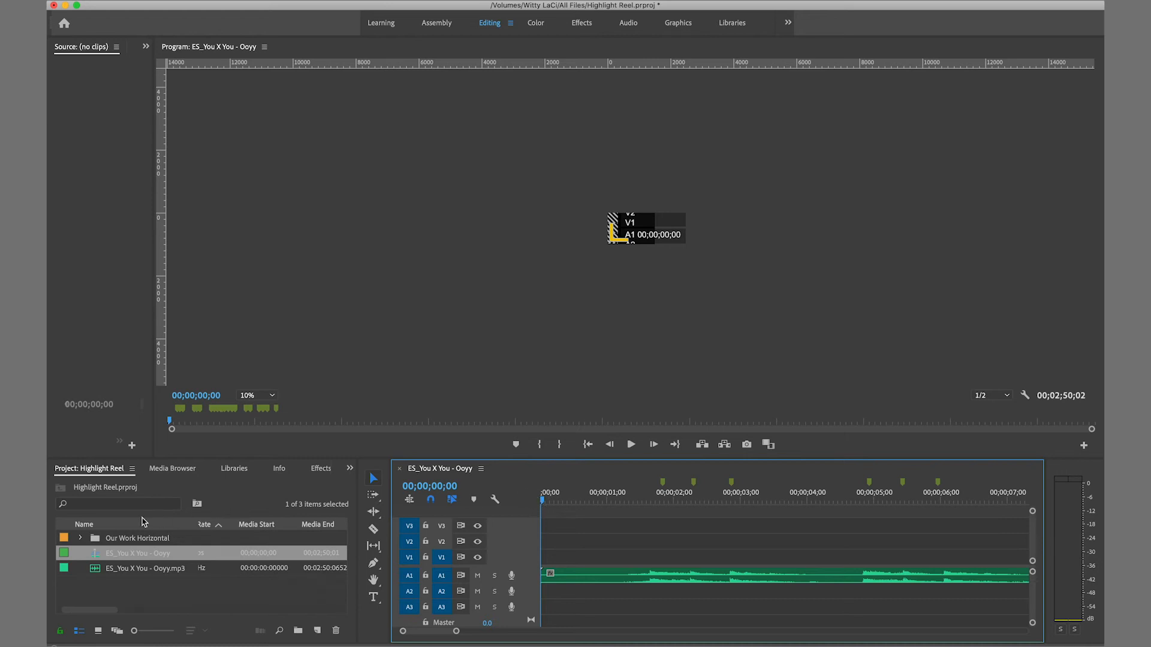
{"action": "left_click", "coordinate": [81, 537]}
{"action": "scroll", "coordinate": [214, 573], "scroll_direction": "down", "scroll_amount": 2}
{"action": "left_click", "coordinate": [205, 555]}
{"action": "scroll", "coordinate": [223, 570], "scroll_direction": "down", "scroll_amount": 6}
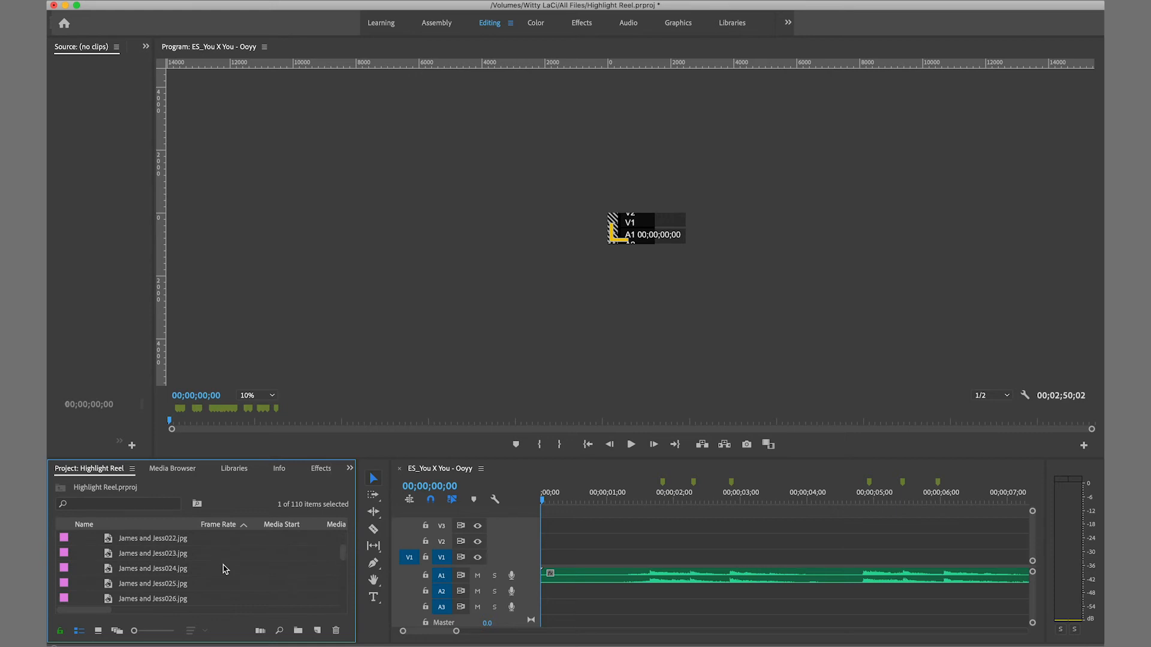
{"action": "scroll", "coordinate": [225, 569], "scroll_direction": "down", "scroll_amount": 4}
{"action": "scroll", "coordinate": [232, 561], "scroll_direction": "up", "scroll_amount": 1}
{"action": "left_click", "coordinate": [211, 560], "text": "shift"}
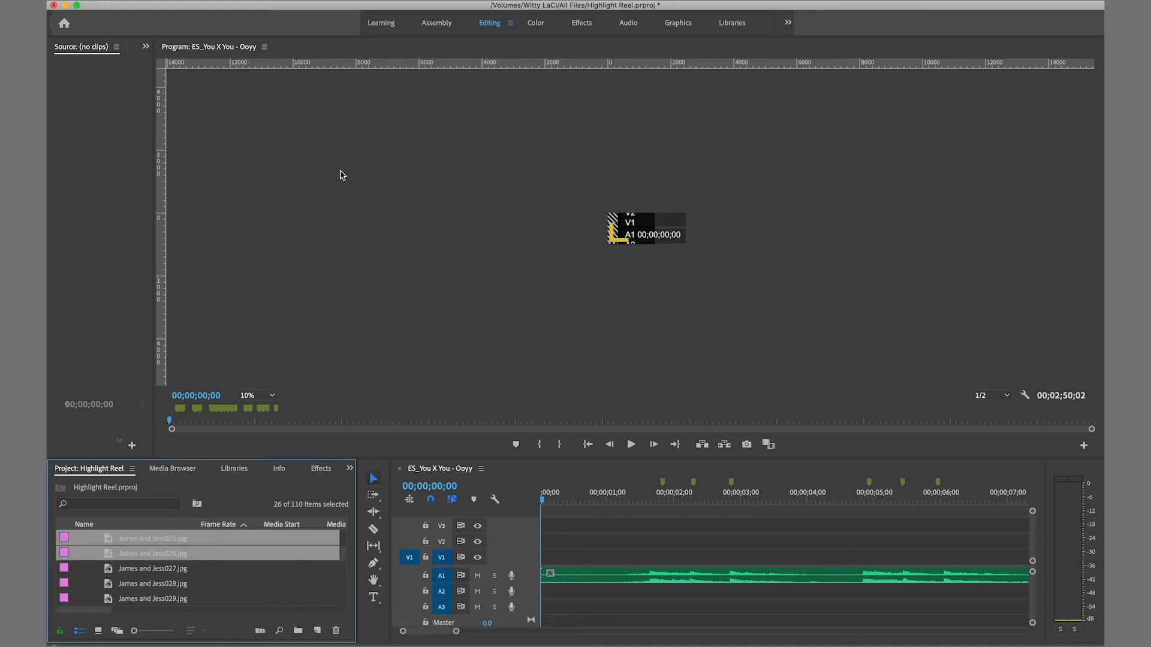
Automate the selected images to the sequence in Selection Order, placed At Unnumbered Markers with Overwrite Edit and Use In/Out Range
{"action": "left_click", "coordinate": [213, 2]}
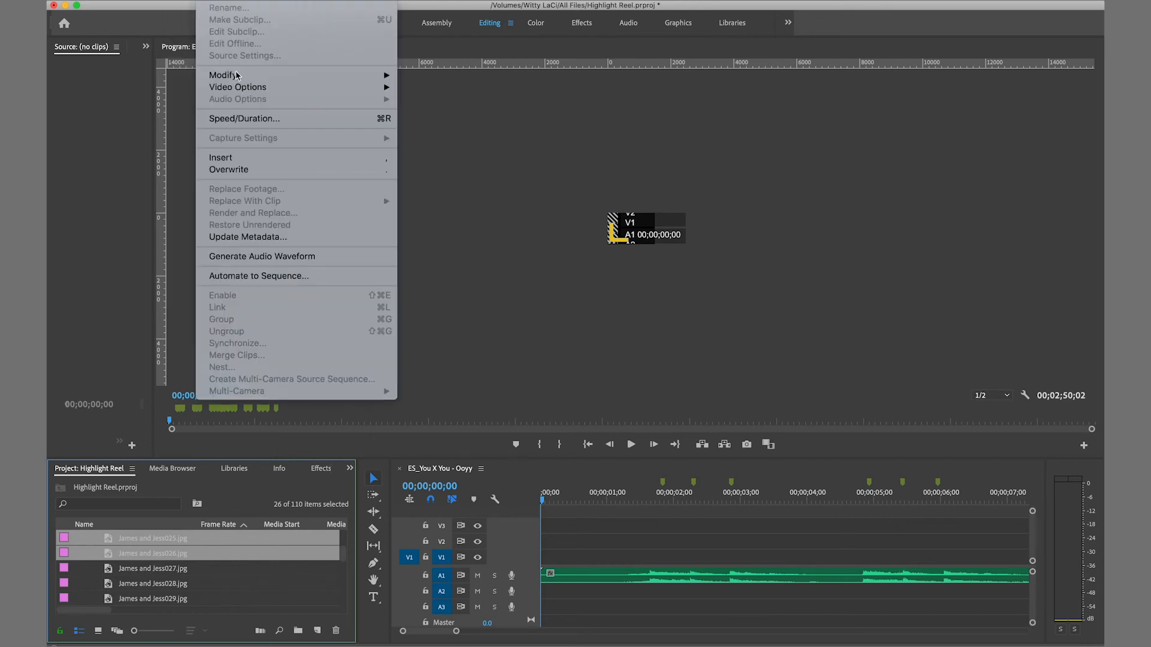
{"action": "left_click", "coordinate": [271, 278]}
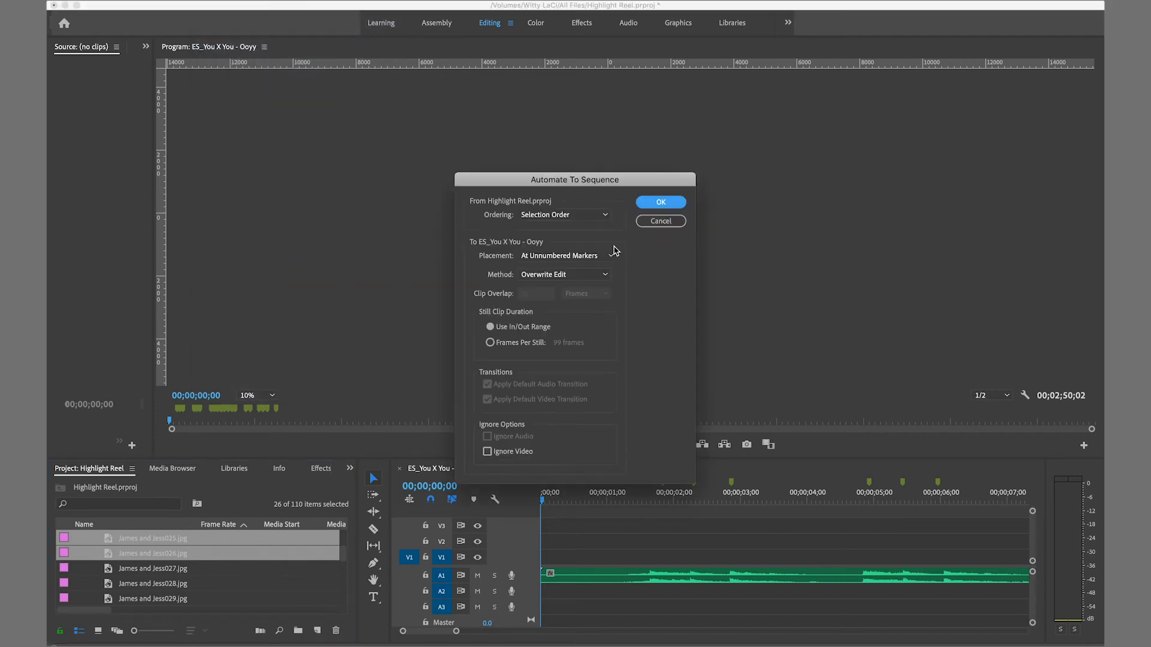
{"action": "left_click", "coordinate": [590, 221]}
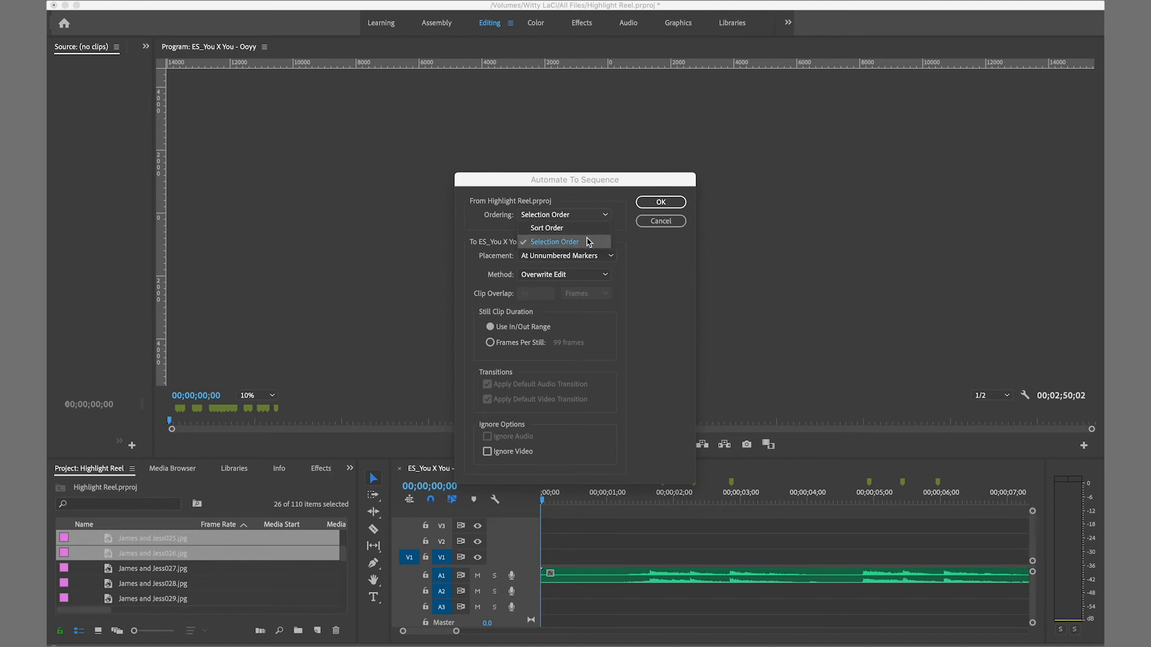
{"action": "left_click", "coordinate": [588, 242]}
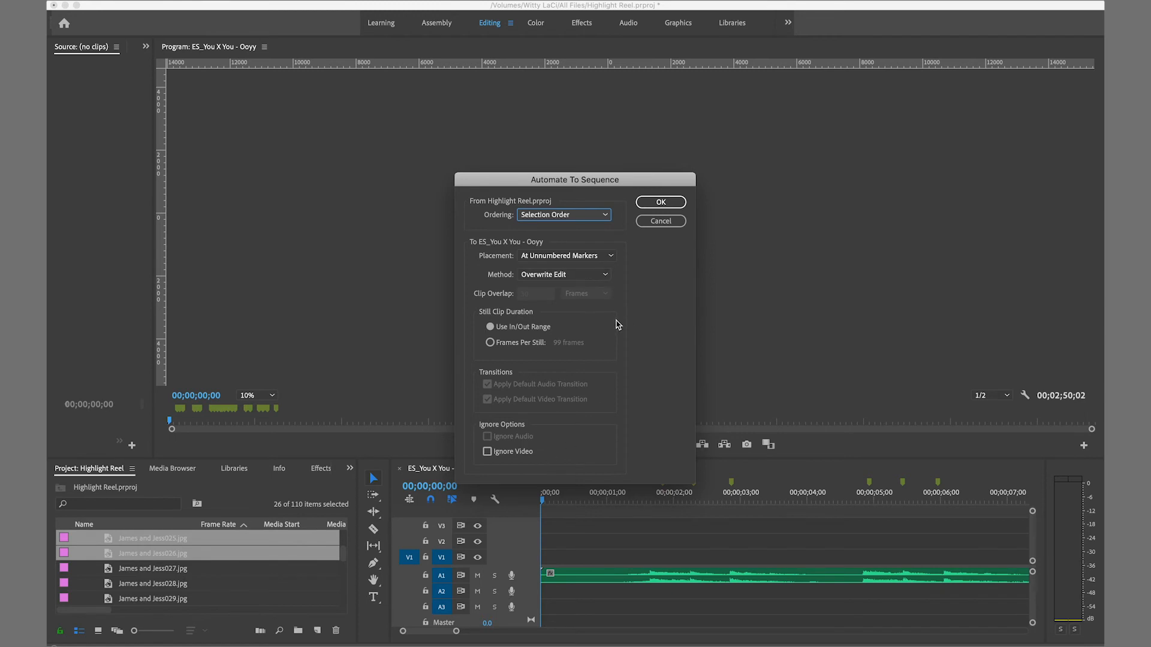
{"action": "left_click", "coordinate": [674, 204]}
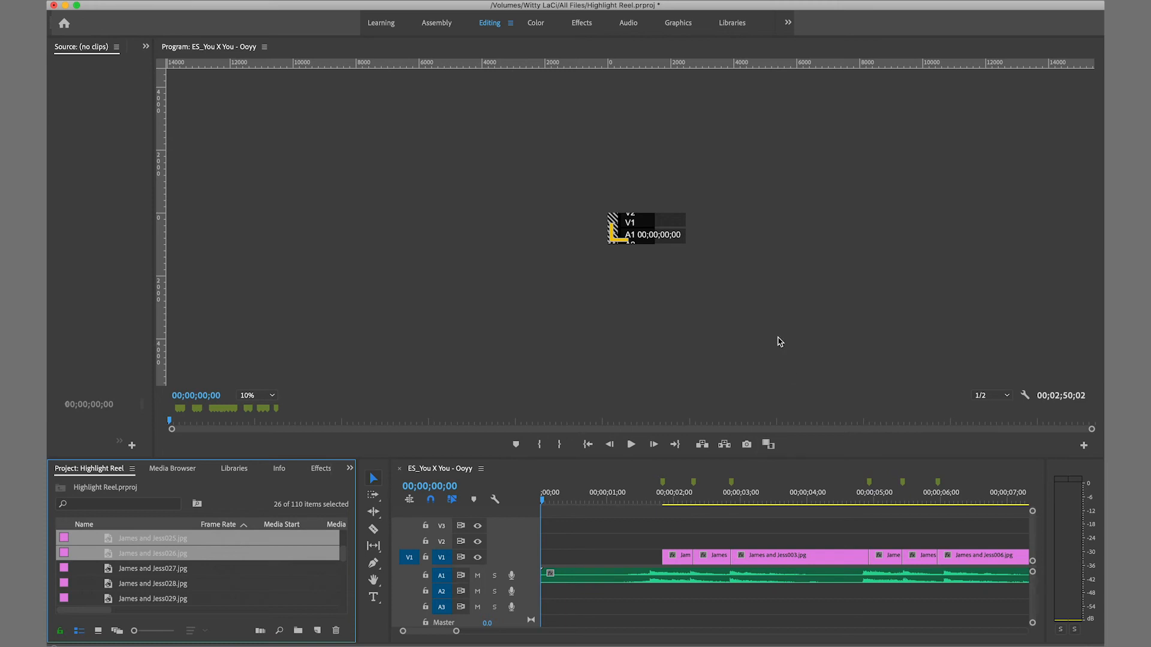
Play back the sequence to check how the image changes follow the music, stopping around 17 seconds
{"action": "scroll", "coordinate": [778, 337], "scroll_direction": "up", "scroll_amount": 1}
{"action": "scroll", "coordinate": [778, 339], "scroll_direction": "up", "scroll_amount": 2}
{"action": "key", "text": "space"}
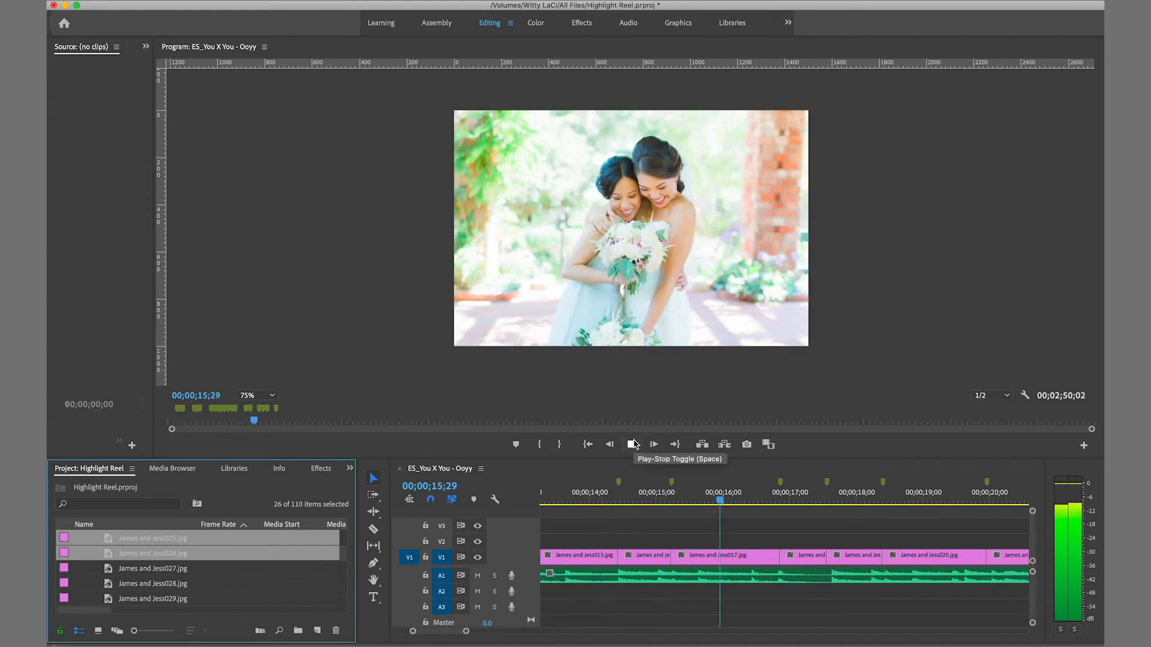
{"action": "left_click", "coordinate": [633, 444]}
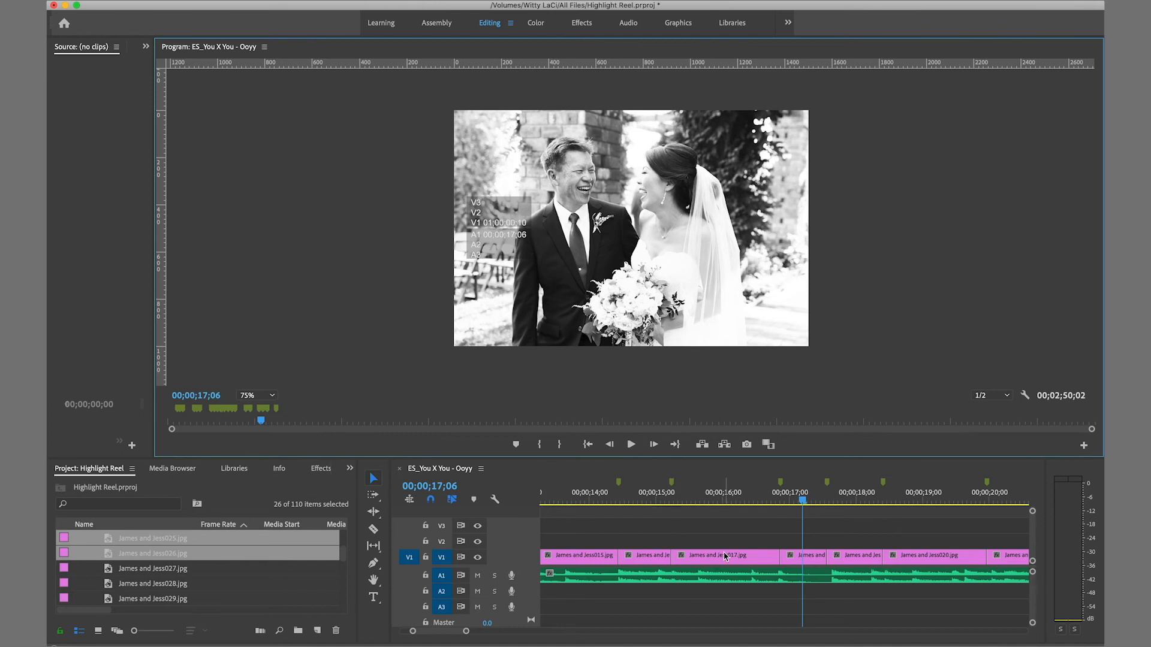
{"action": "mouse_move", "coordinate": [725, 556]}
Open the media export settings for the sequence
{"action": "left_click", "coordinate": [157, 0]}
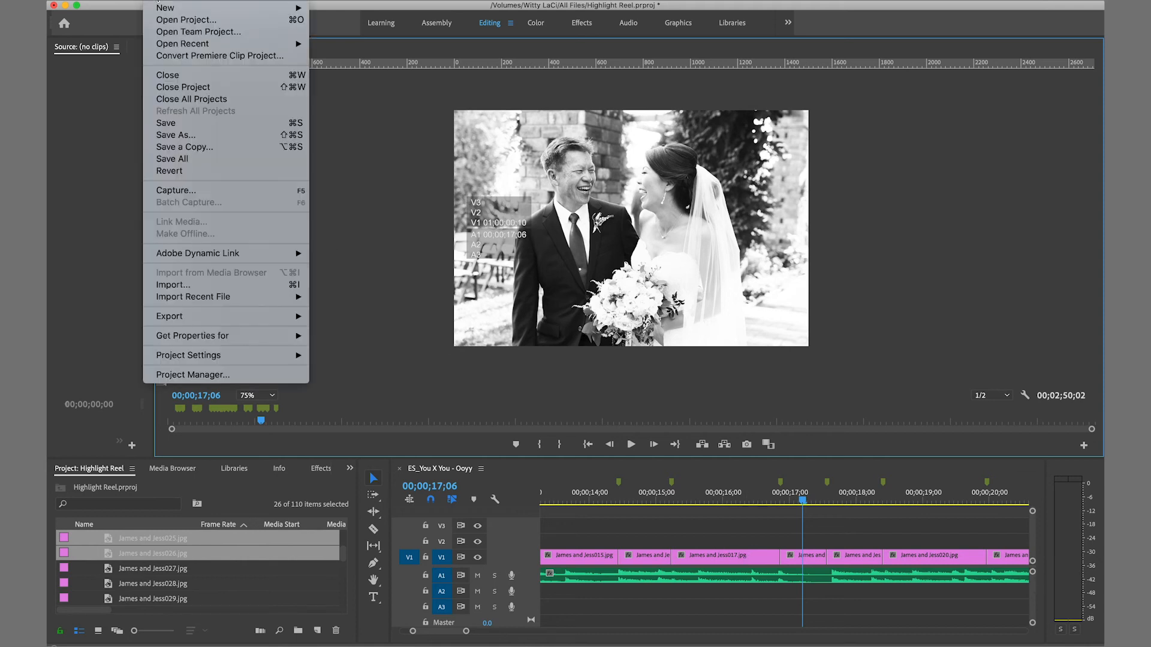
{"action": "mouse_move", "coordinate": [211, 324]}
{"action": "left_click", "coordinate": [346, 322]}
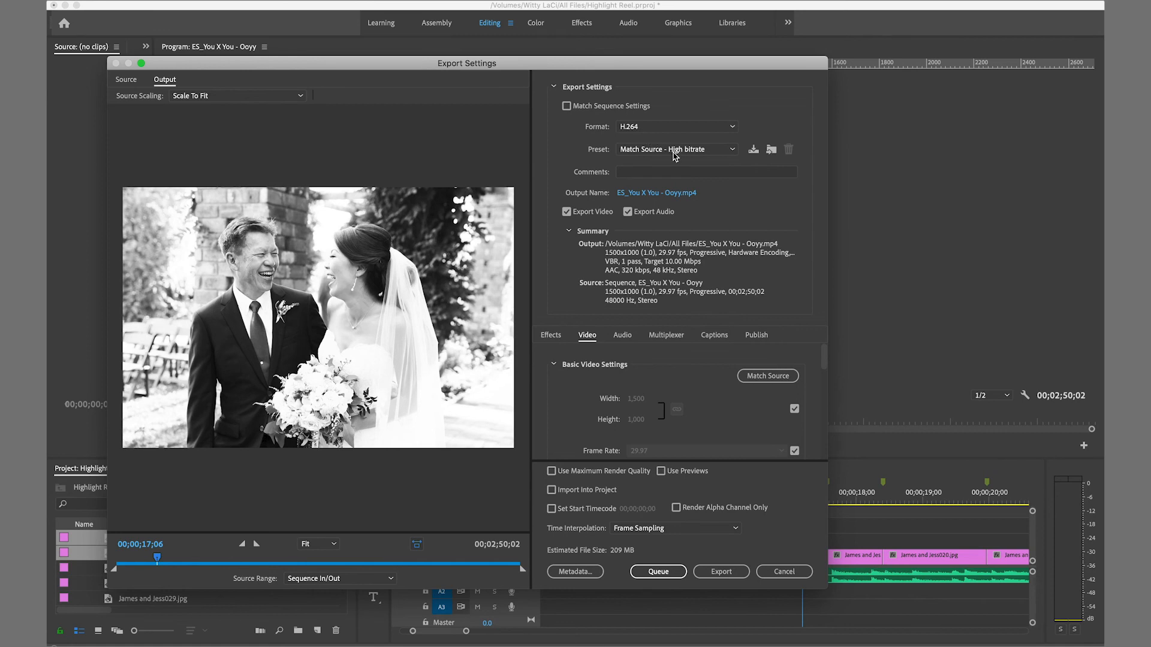
{"action": "left_click", "coordinate": [645, 194]}
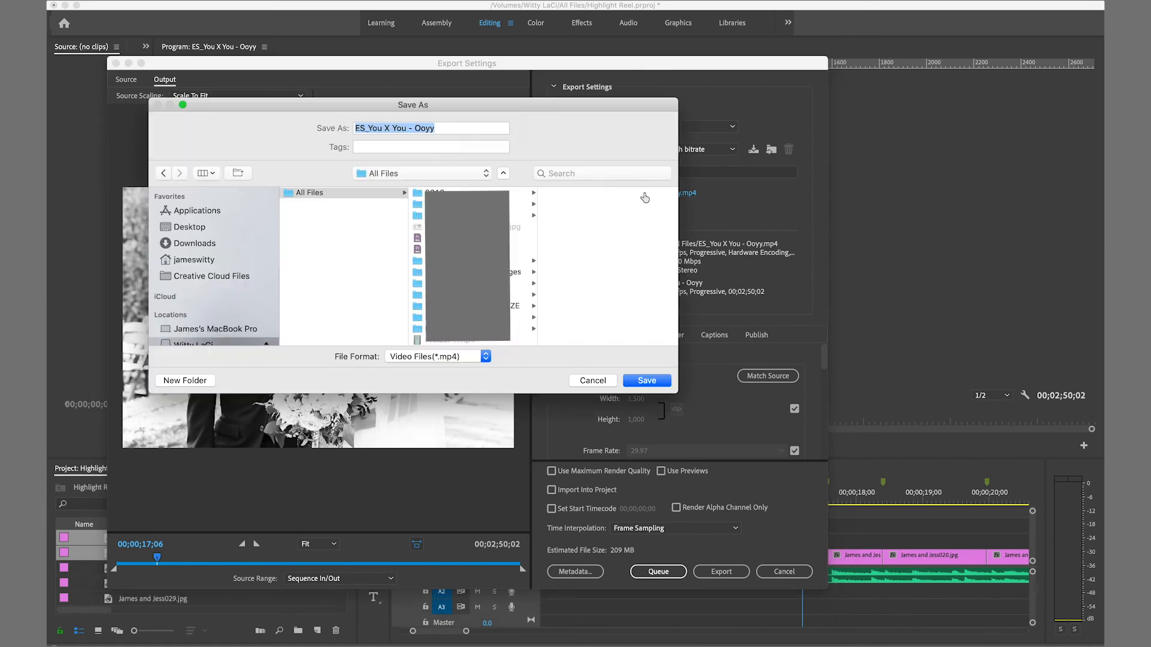
{"action": "type", "text": "highlight ree"}
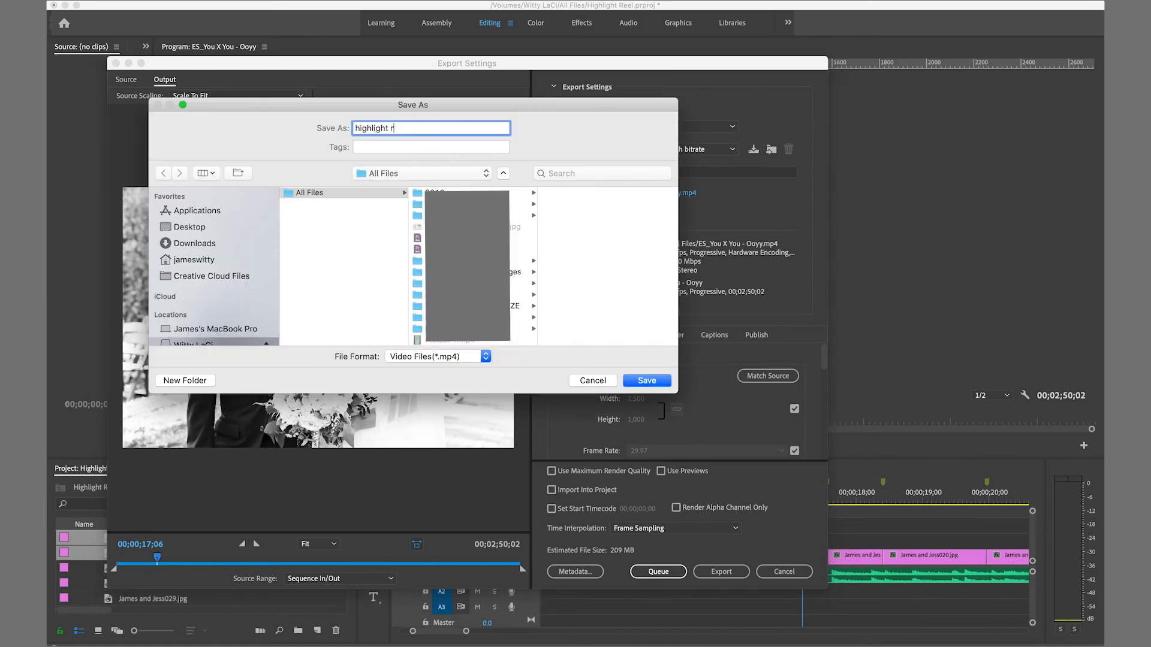
{"action": "left_click", "coordinate": [605, 378]}
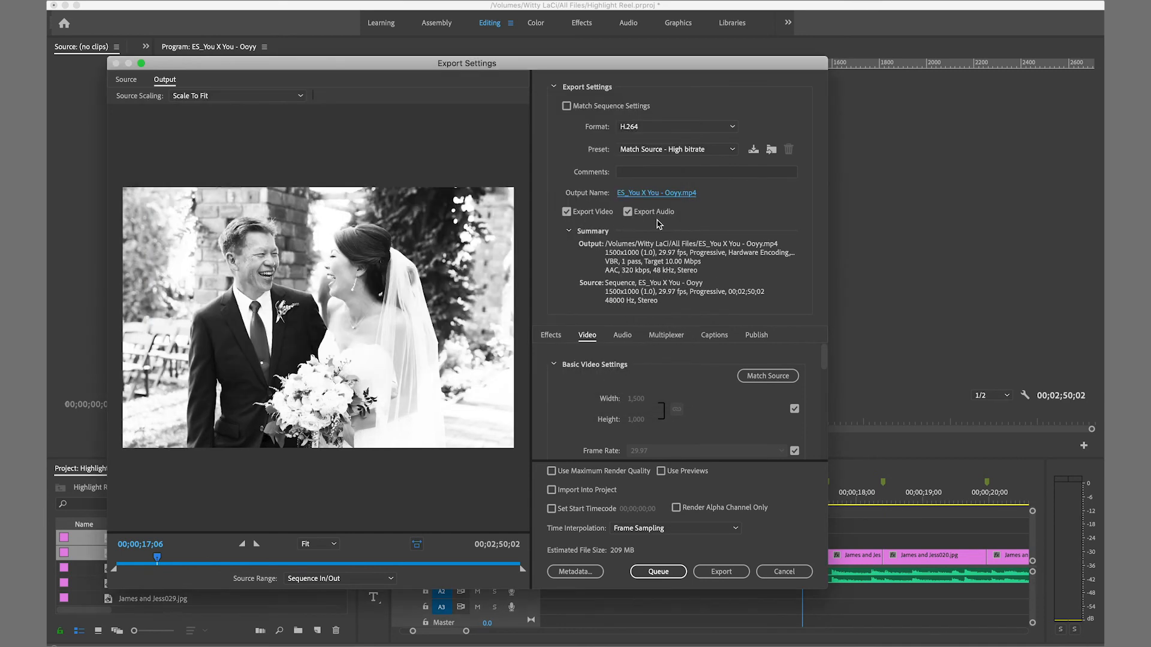
Export the sequence as an H.264 video with the Match Source - High bitrate preset, including video and audio
{"action": "scroll", "coordinate": [724, 455], "scroll_direction": "down", "scroll_amount": 3}
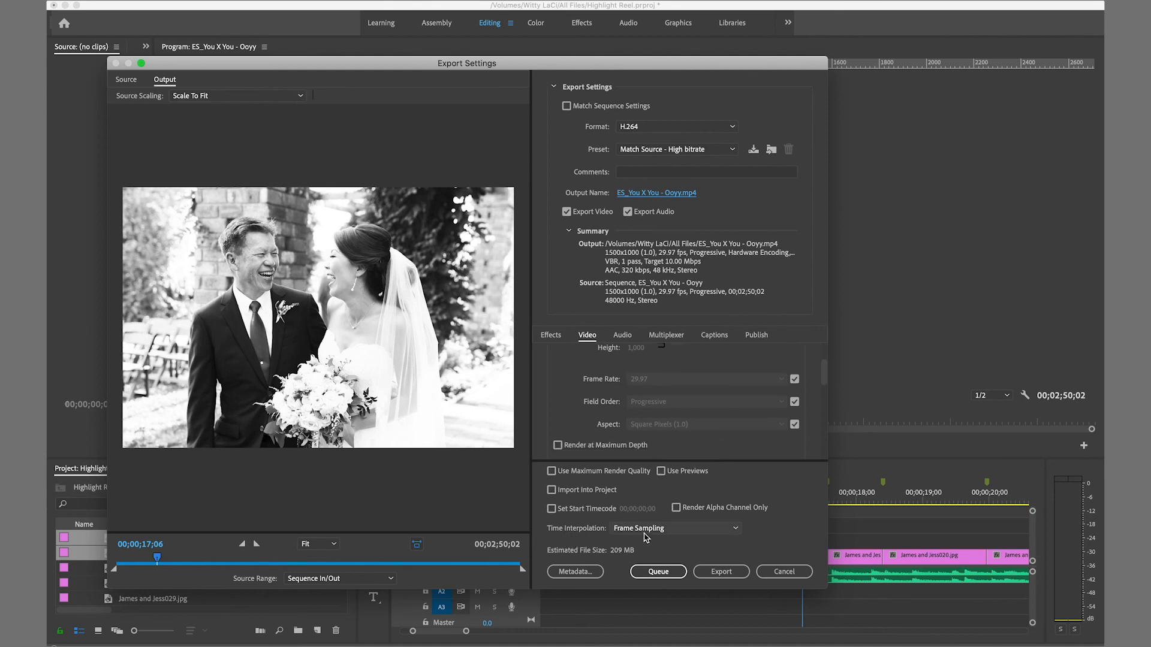
{"action": "left_click", "coordinate": [715, 574]}
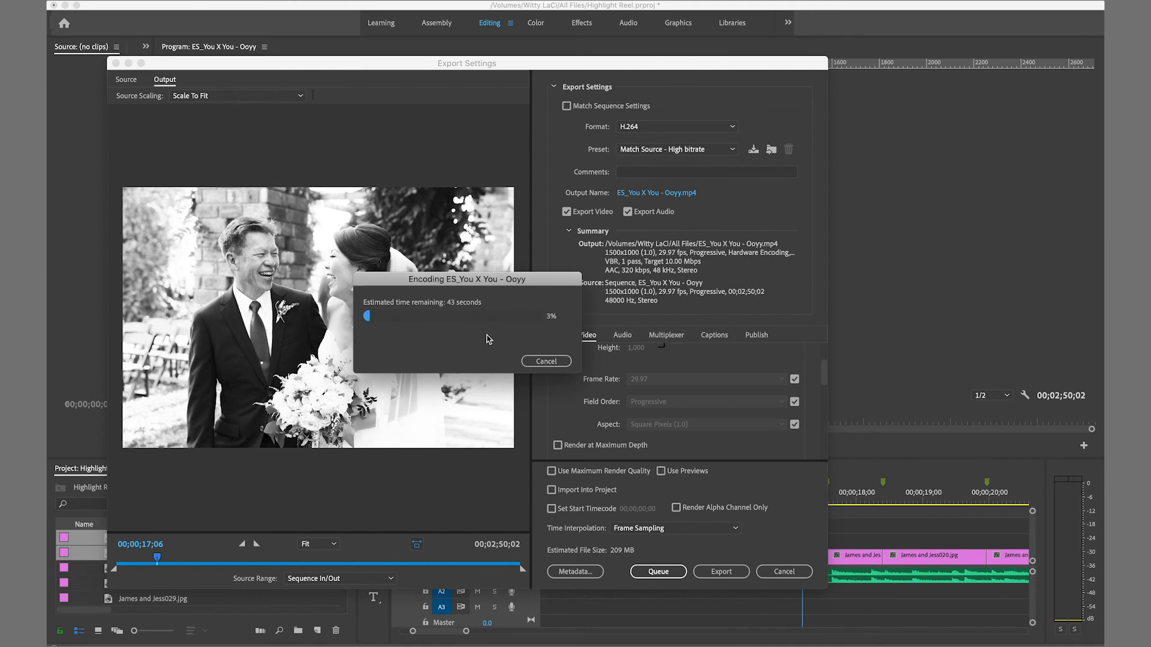